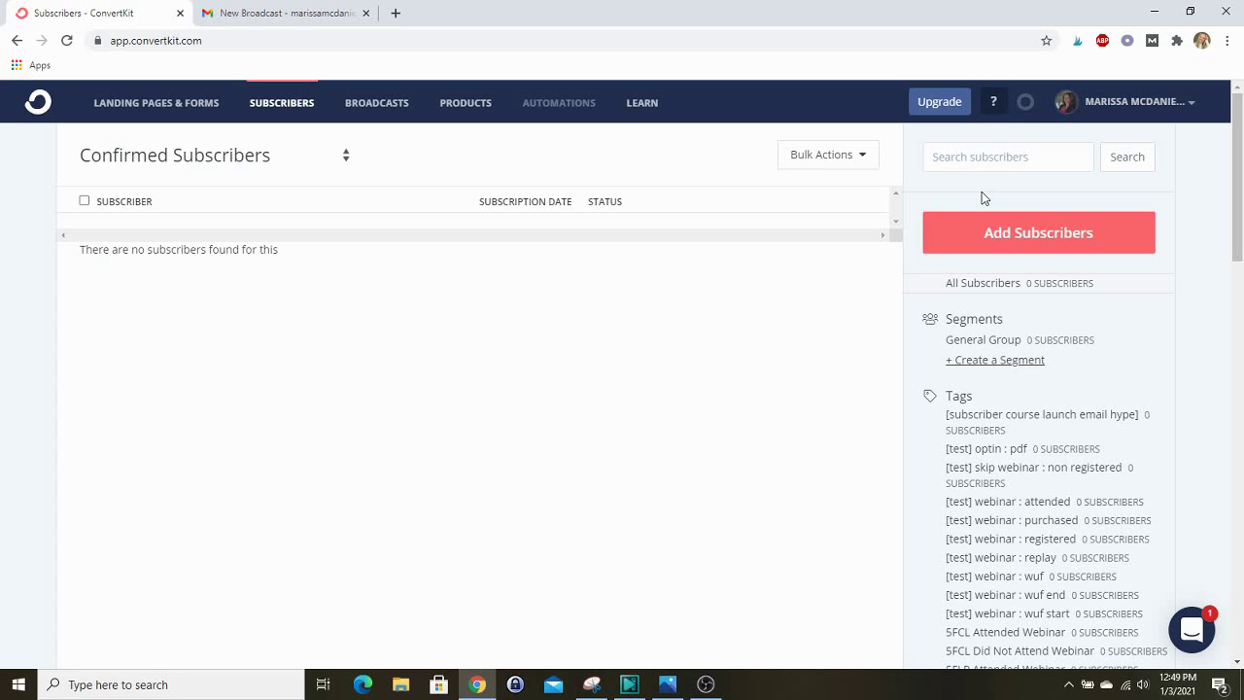
From Account settings, open the Email Templates list and start a new email template.
{"action": "left_click", "coordinate": [1193, 114]}
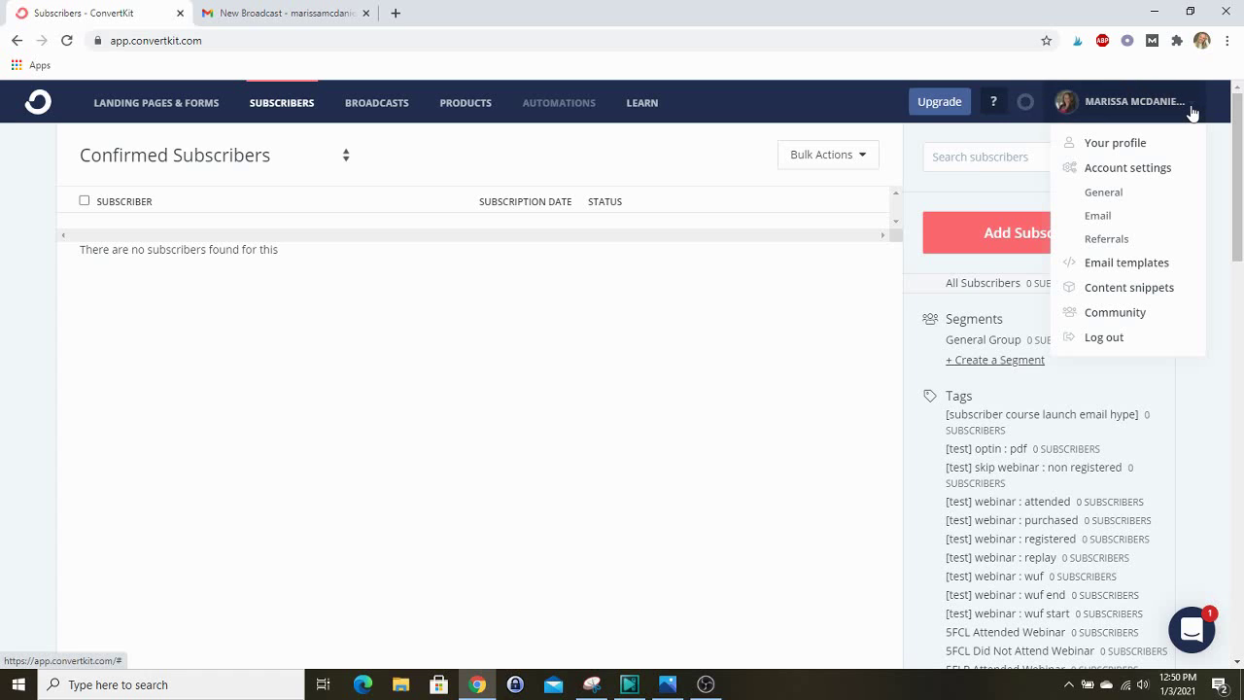
{"action": "left_click", "coordinate": [1156, 172]}
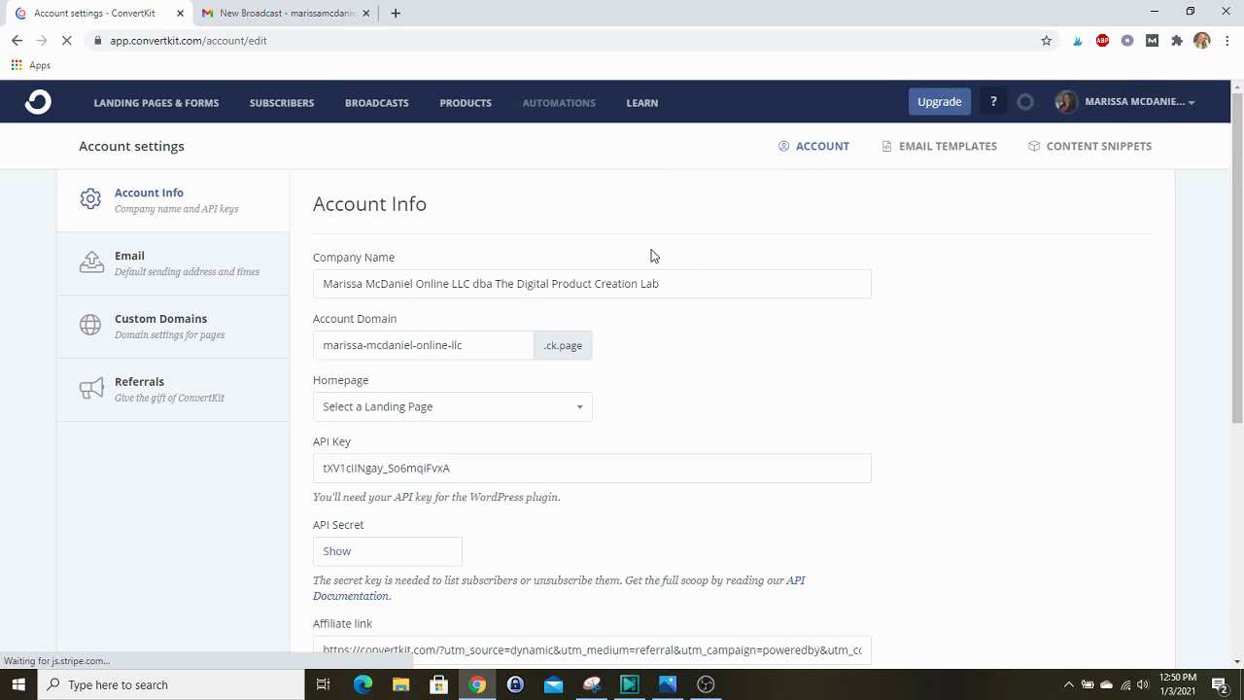
{"action": "left_click", "coordinate": [968, 153]}
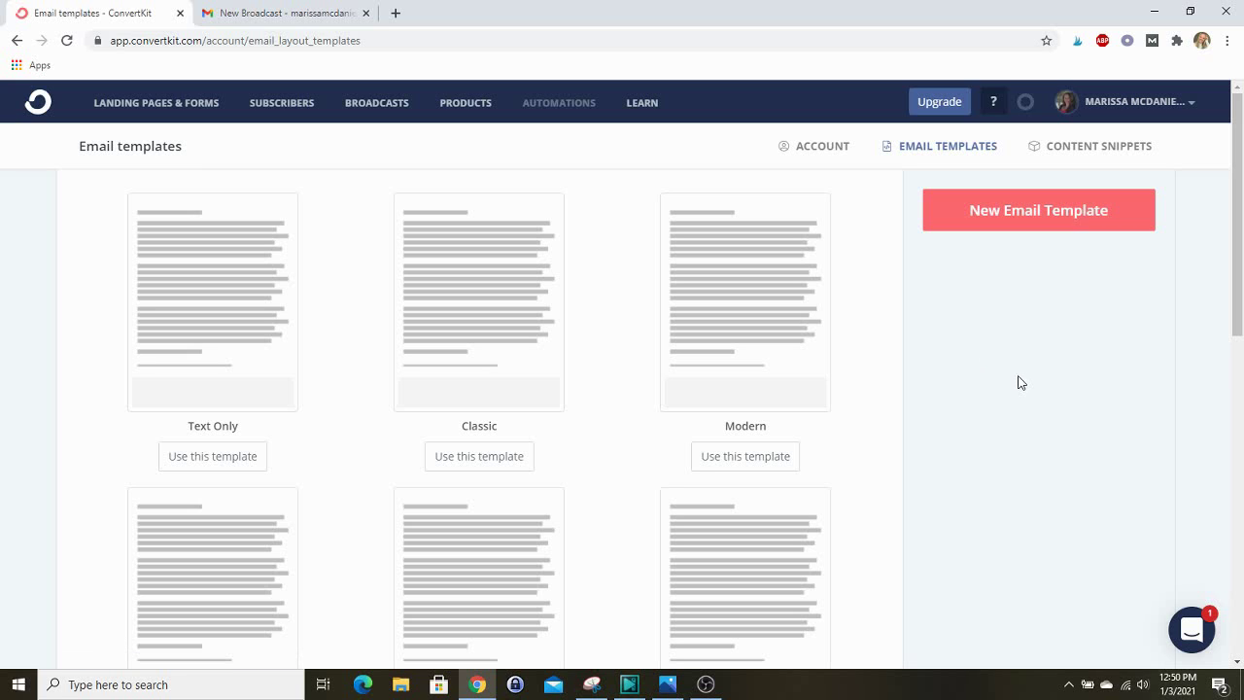
{"action": "left_click", "coordinate": [1113, 209]}
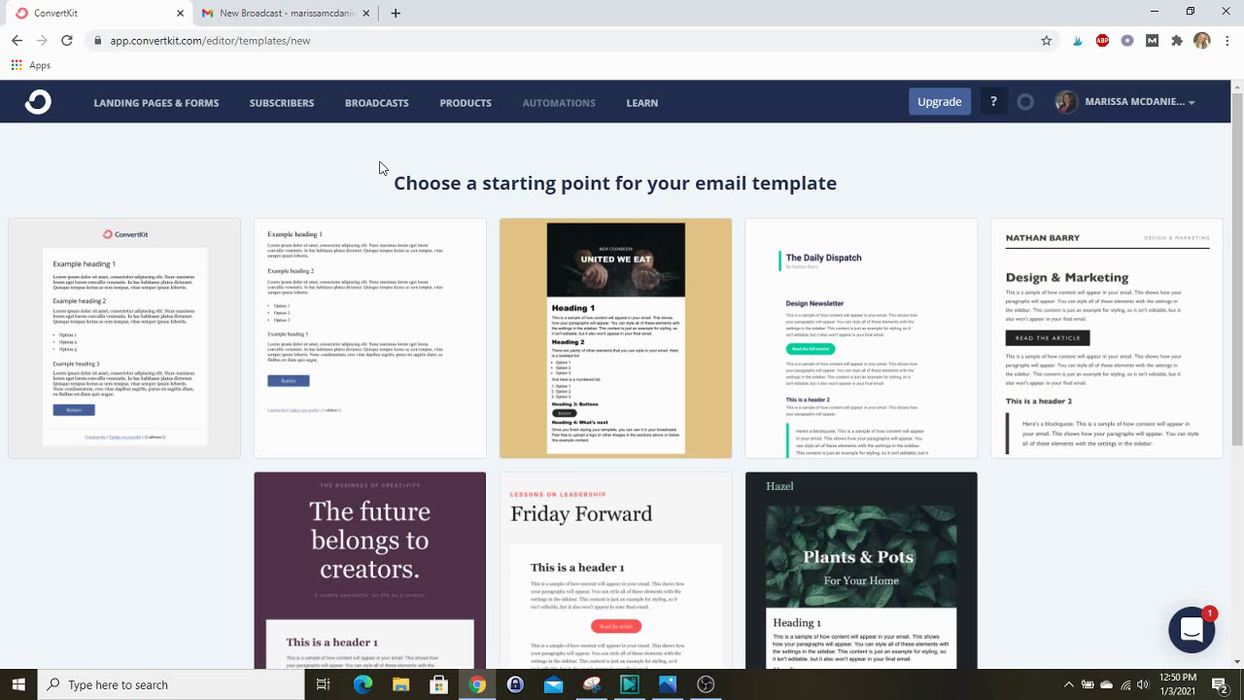
{"action": "mouse_move", "coordinate": [380, 275]}
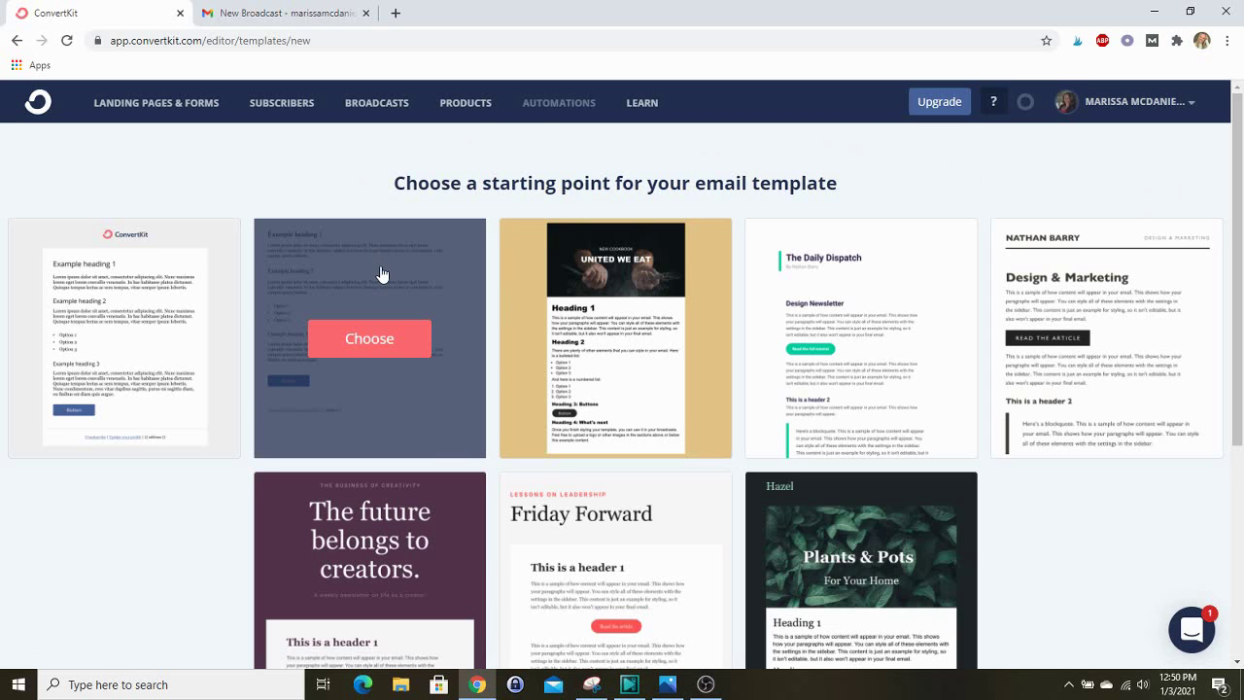
Browse the starter design gallery and pick the Hazel design.
{"action": "scroll", "coordinate": [875, 408], "scroll_direction": "down", "scroll_amount": 2}
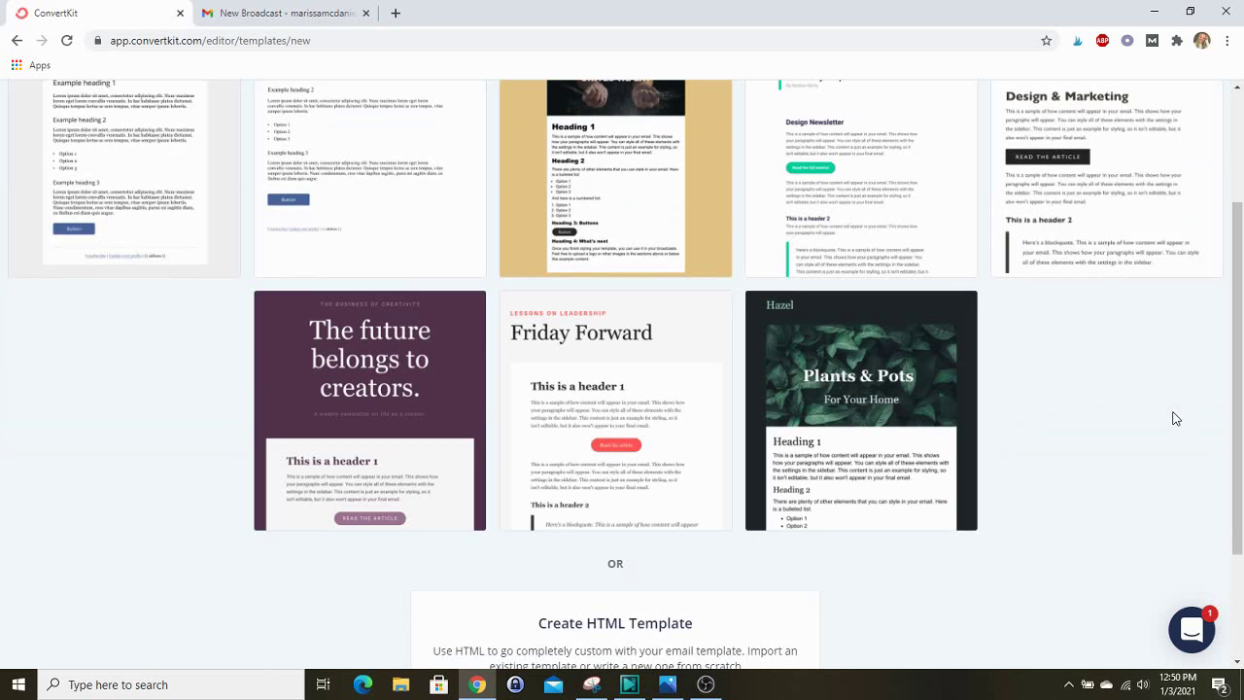
{"action": "scroll", "coordinate": [1176, 418], "scroll_direction": "up", "scroll_amount": 2}
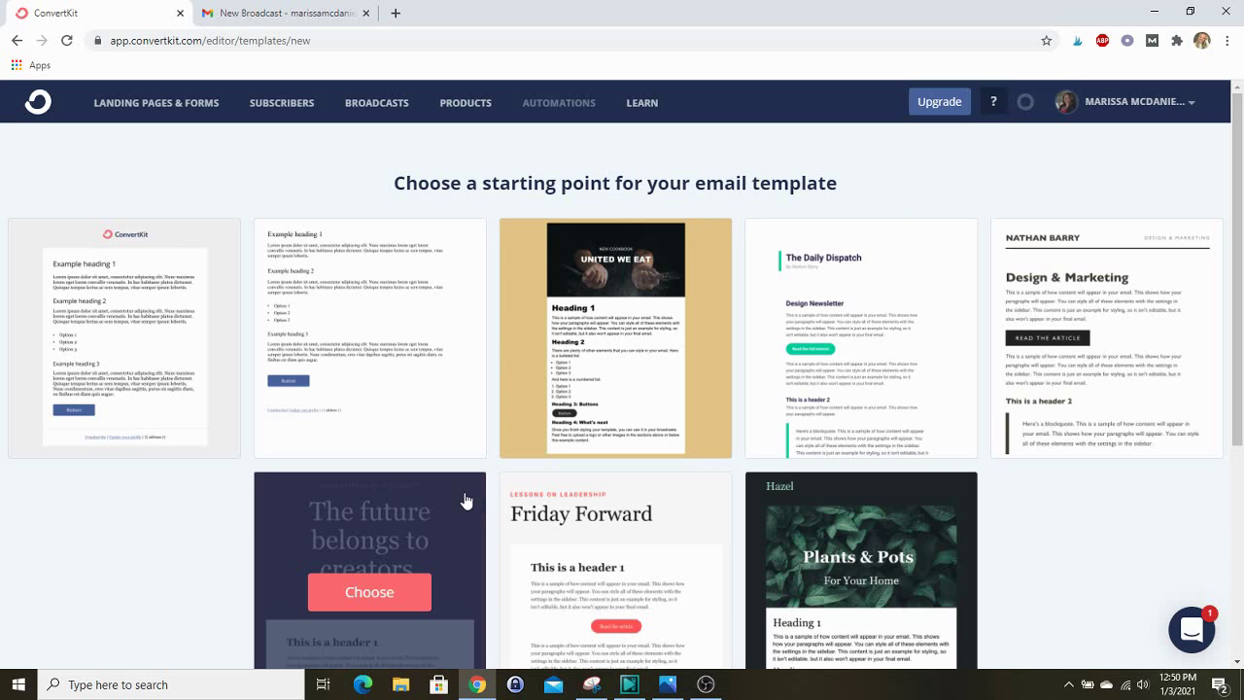
{"action": "mouse_move", "coordinate": [861, 175]}
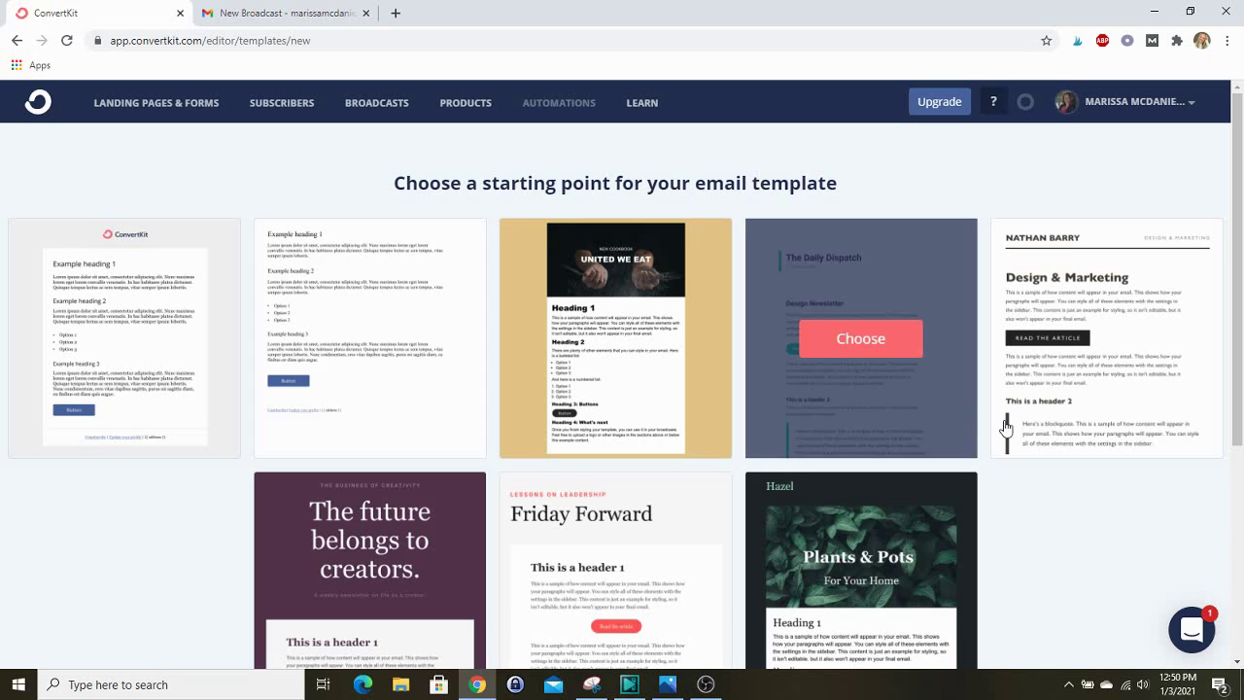
{"action": "scroll", "coordinate": [1056, 531], "scroll_direction": "down", "scroll_amount": 1}
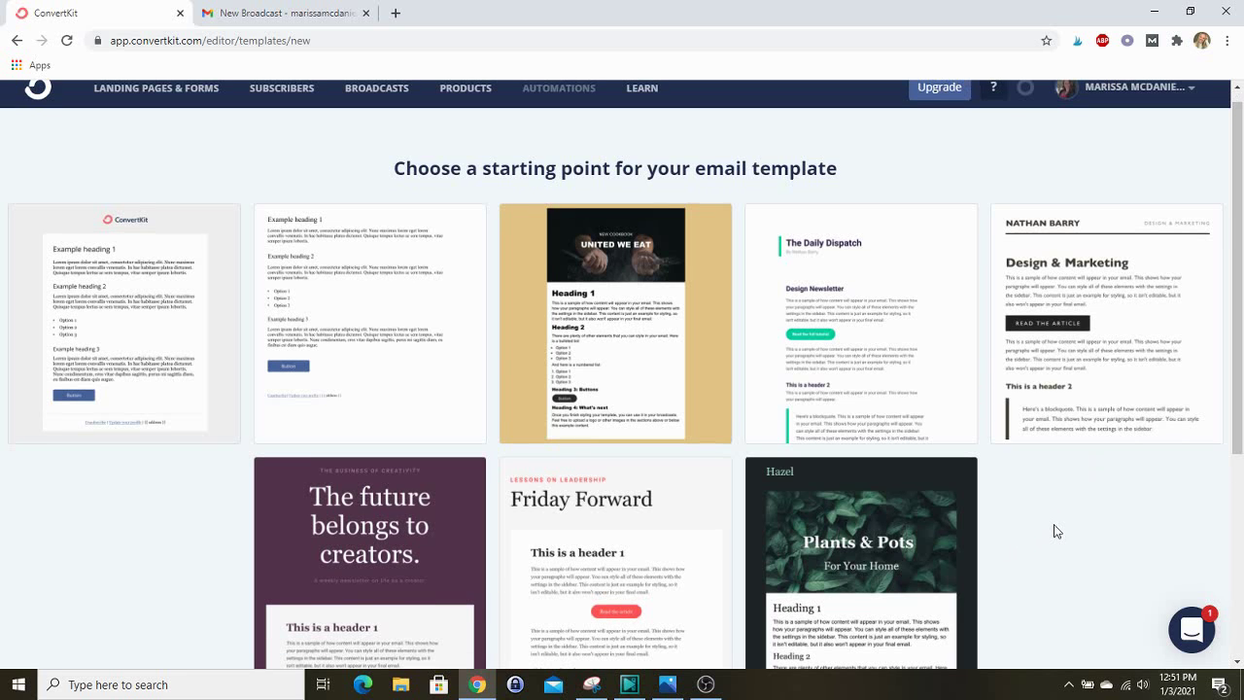
{"action": "scroll", "coordinate": [1056, 531], "scroll_direction": "down", "scroll_amount": 2}
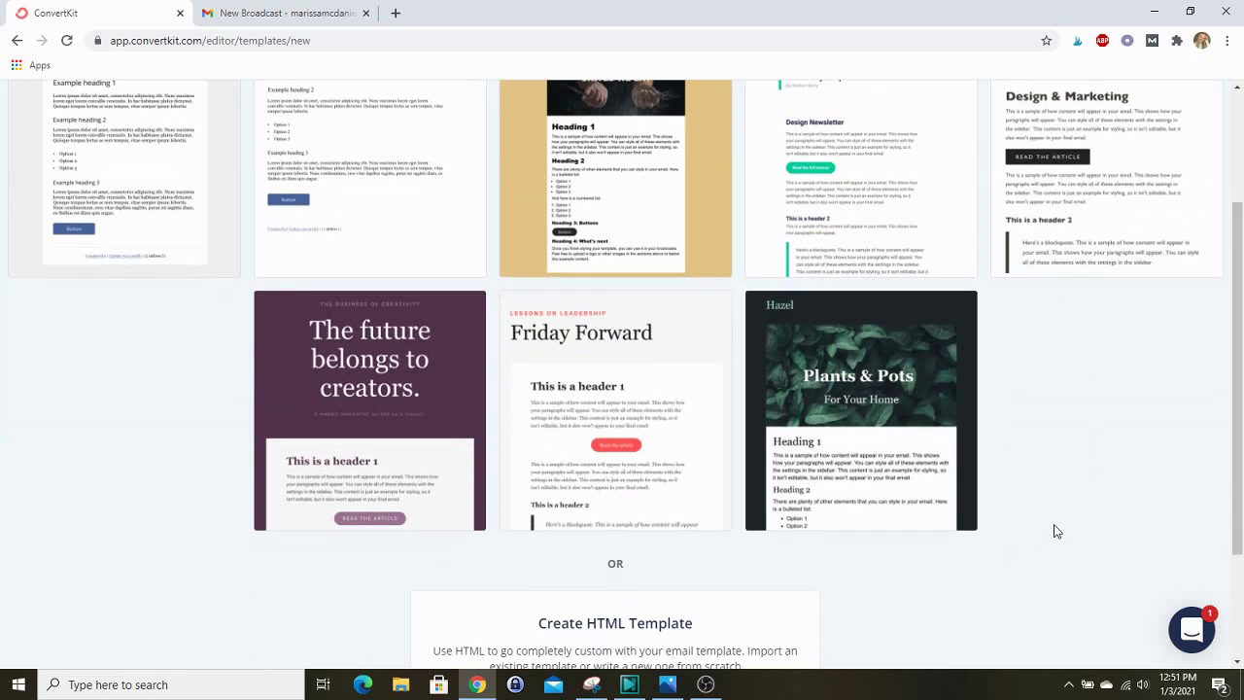
{"action": "mouse_move", "coordinate": [862, 564]}
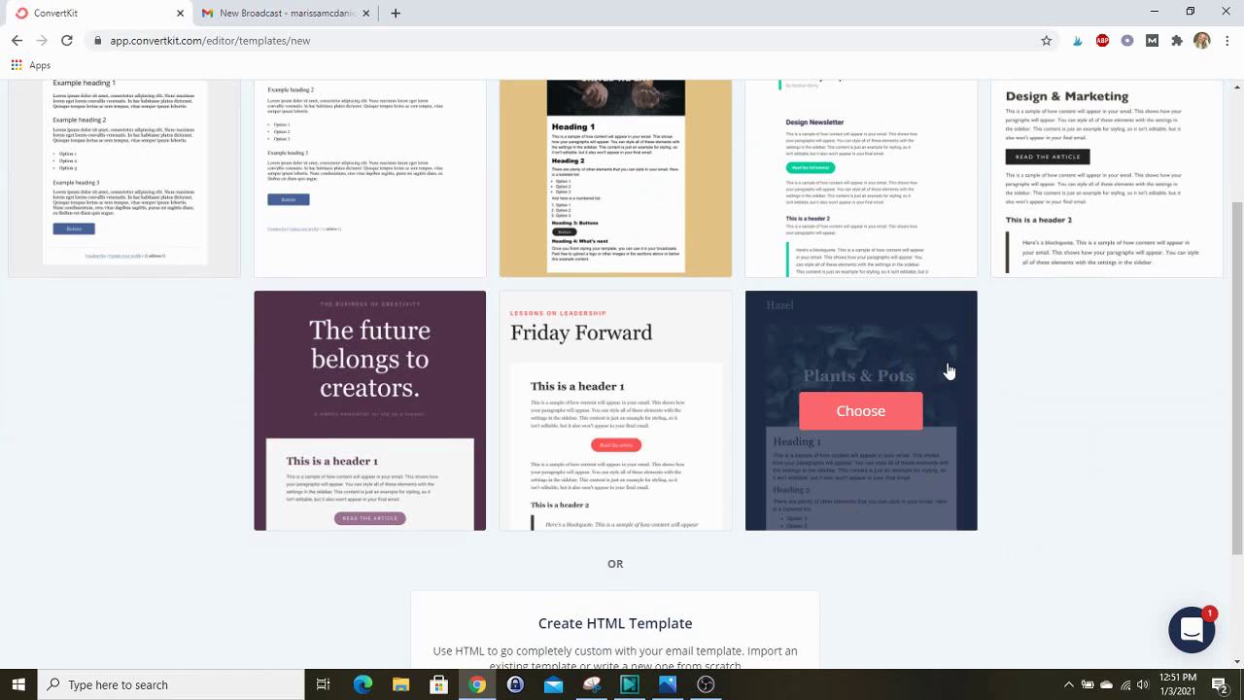
{"action": "scroll", "coordinate": [1063, 379], "scroll_direction": "down", "scroll_amount": 2}
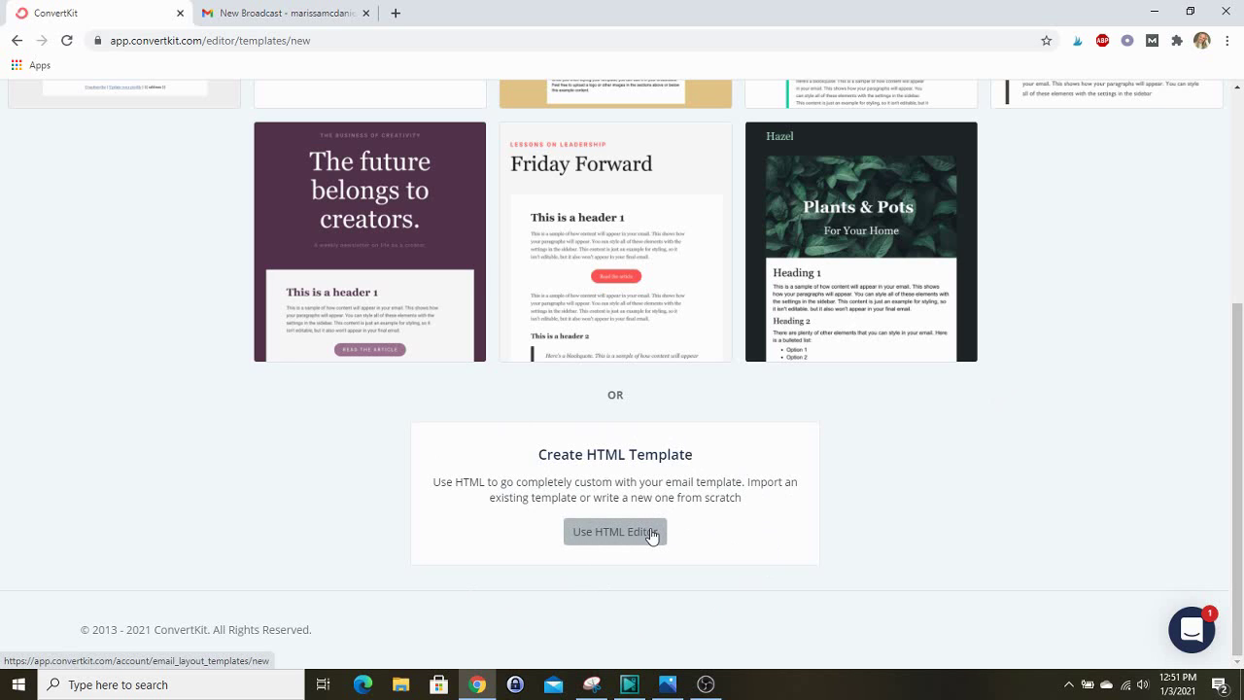
{"action": "scroll", "coordinate": [1119, 469], "scroll_direction": "up", "scroll_amount": 2}
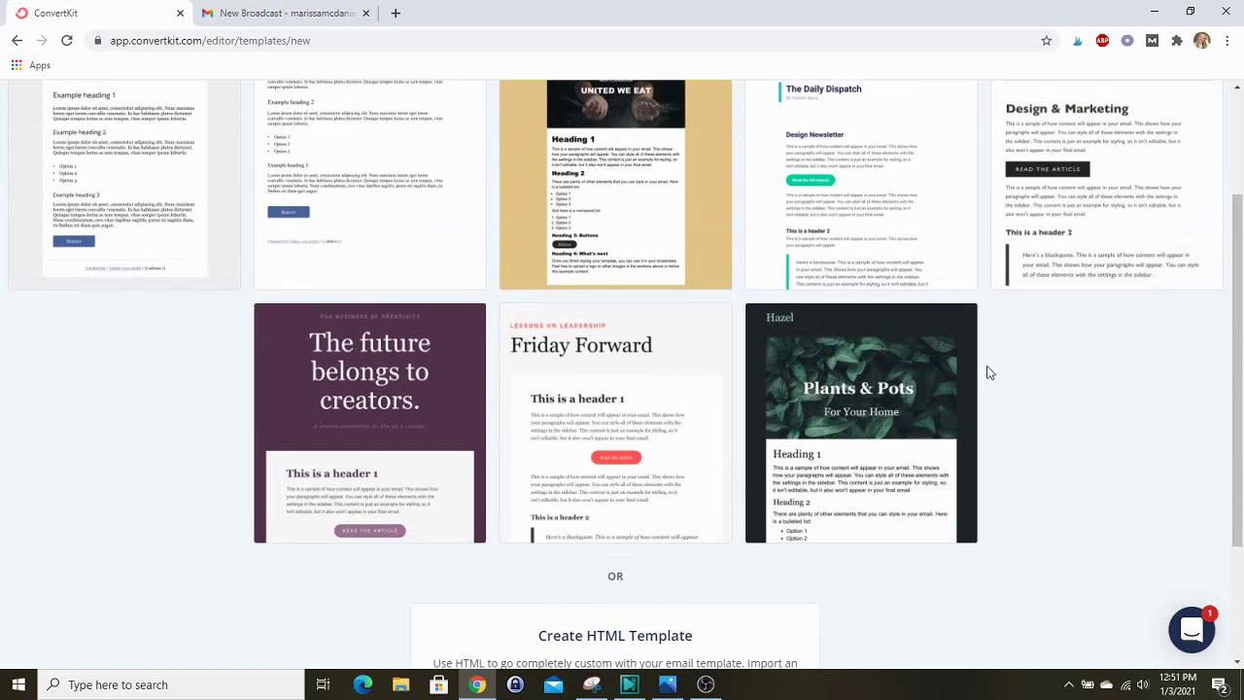
{"action": "left_click", "coordinate": [874, 431]}
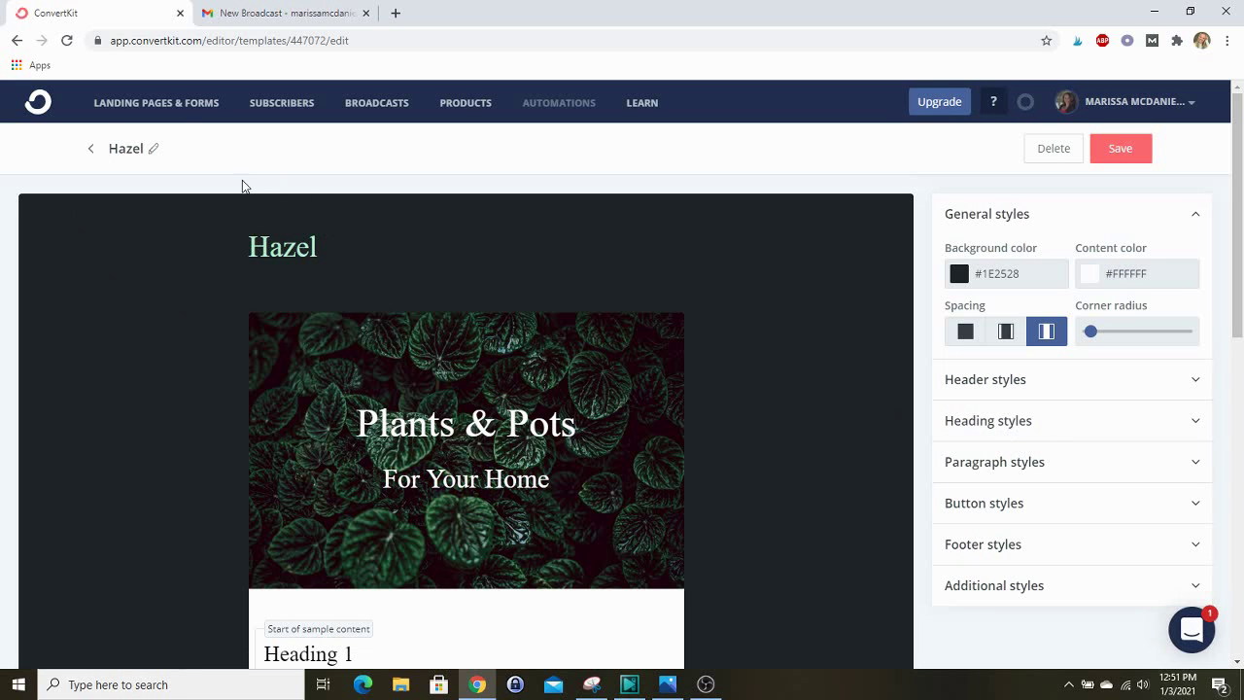
Rename the new template from 'Hazel' to 'Default'.
{"action": "left_click", "coordinate": [152, 149]}
{"action": "left_click_drag", "start_coordinate": [150, 152], "coordinate": [108, 152]}
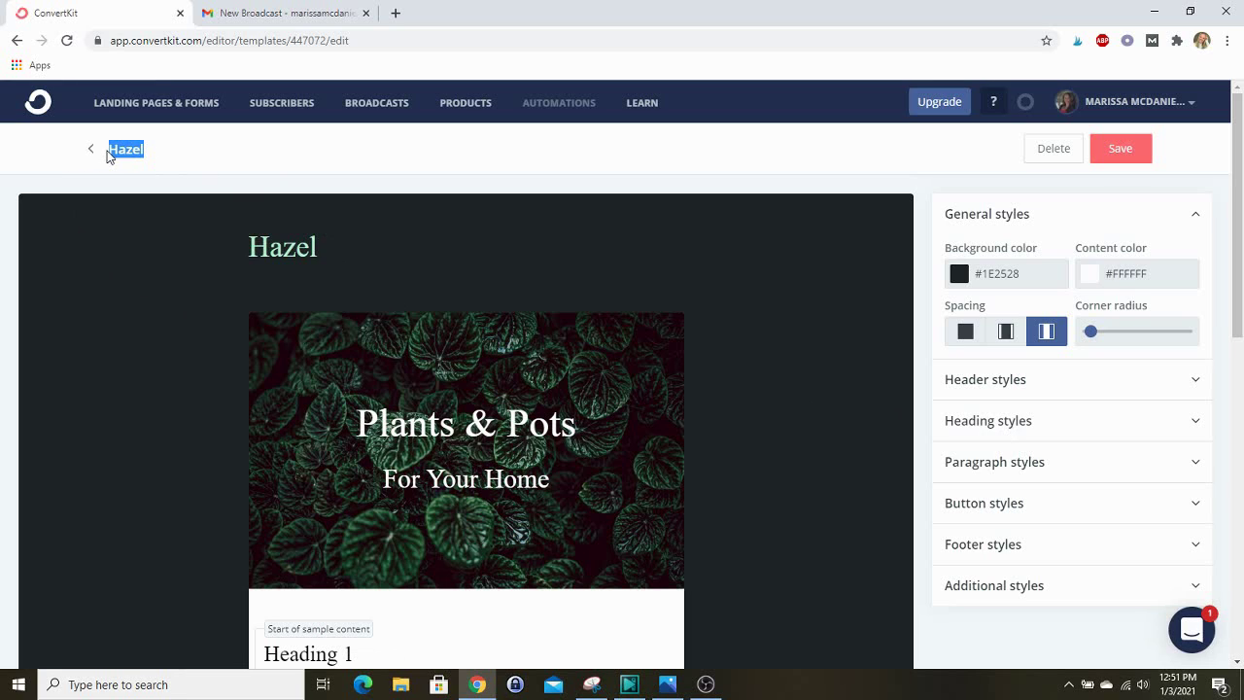
{"action": "type", "text": "Def"}
{"action": "type", "text": "ault"}
{"action": "key", "text": "Return"}
Set the heading font to Geneva.
{"action": "left_click", "coordinate": [1197, 216]}
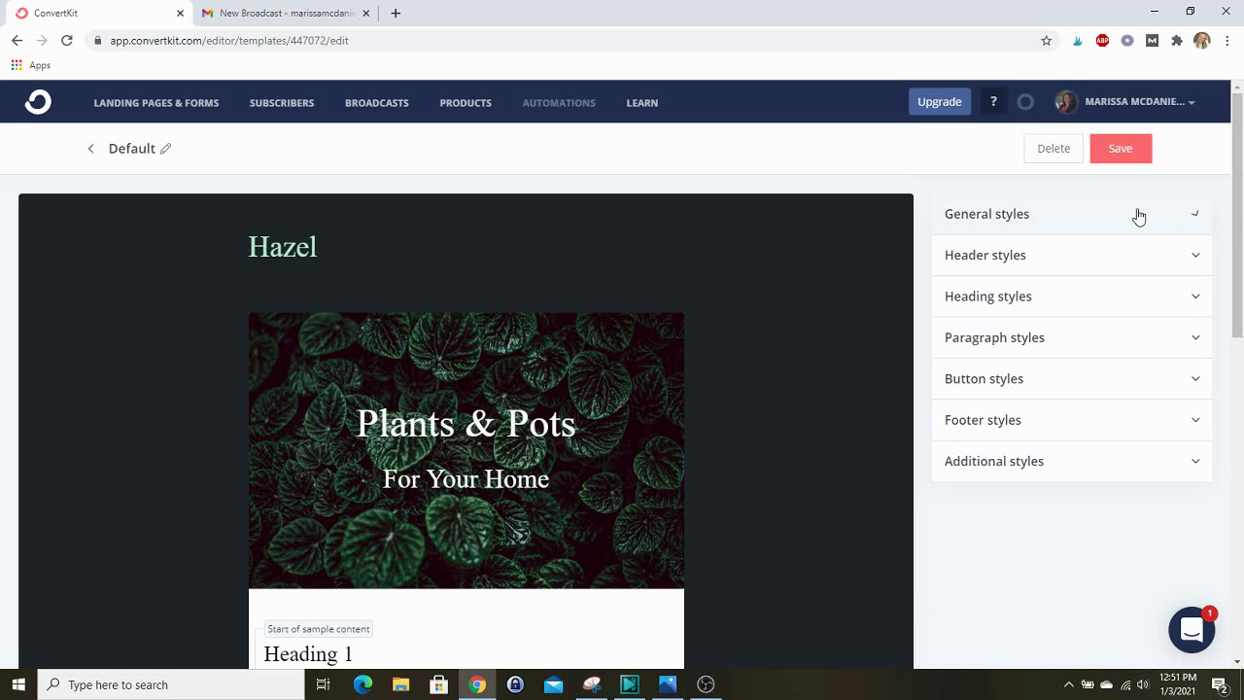
{"action": "left_click", "coordinate": [1109, 267]}
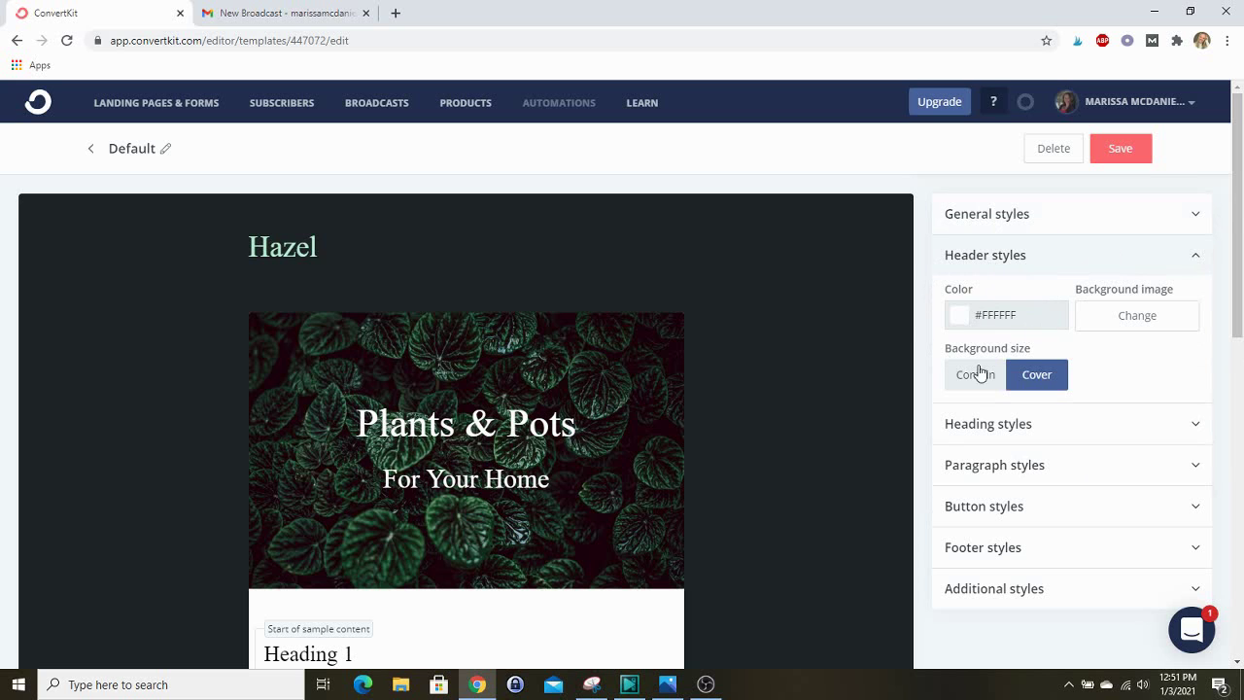
{"action": "scroll", "coordinate": [1175, 349], "scroll_direction": "down", "scroll_amount": 2}
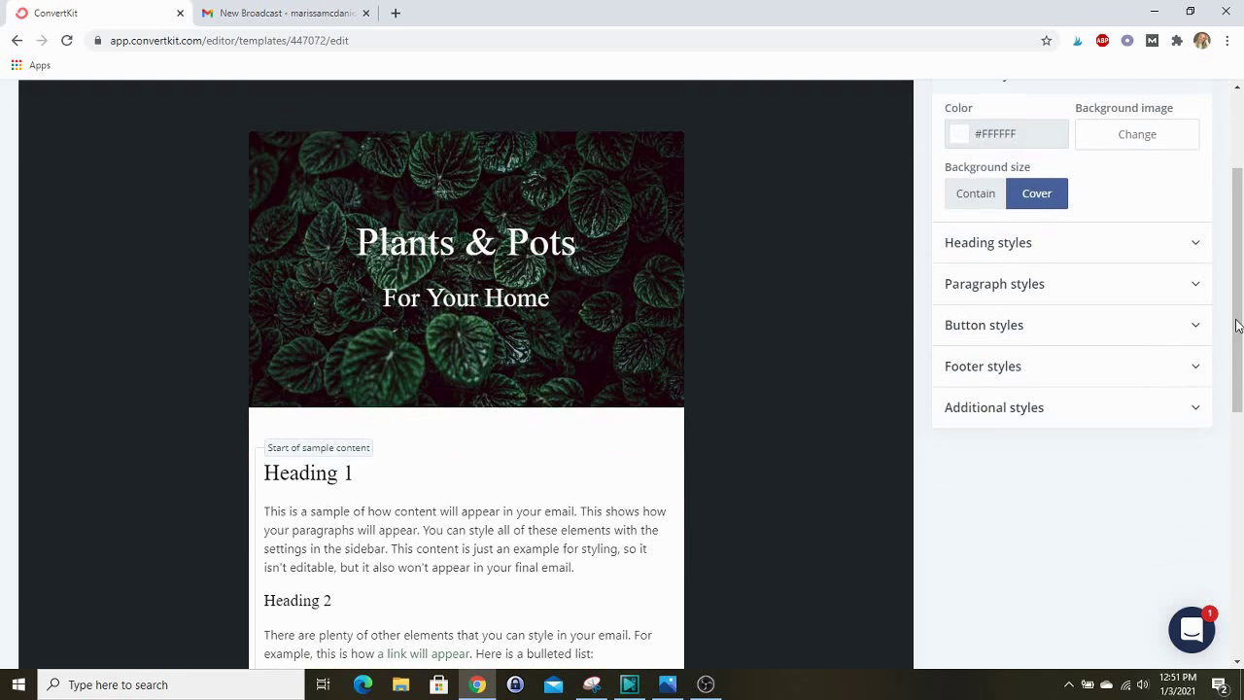
{"action": "left_click", "coordinate": [1182, 245]}
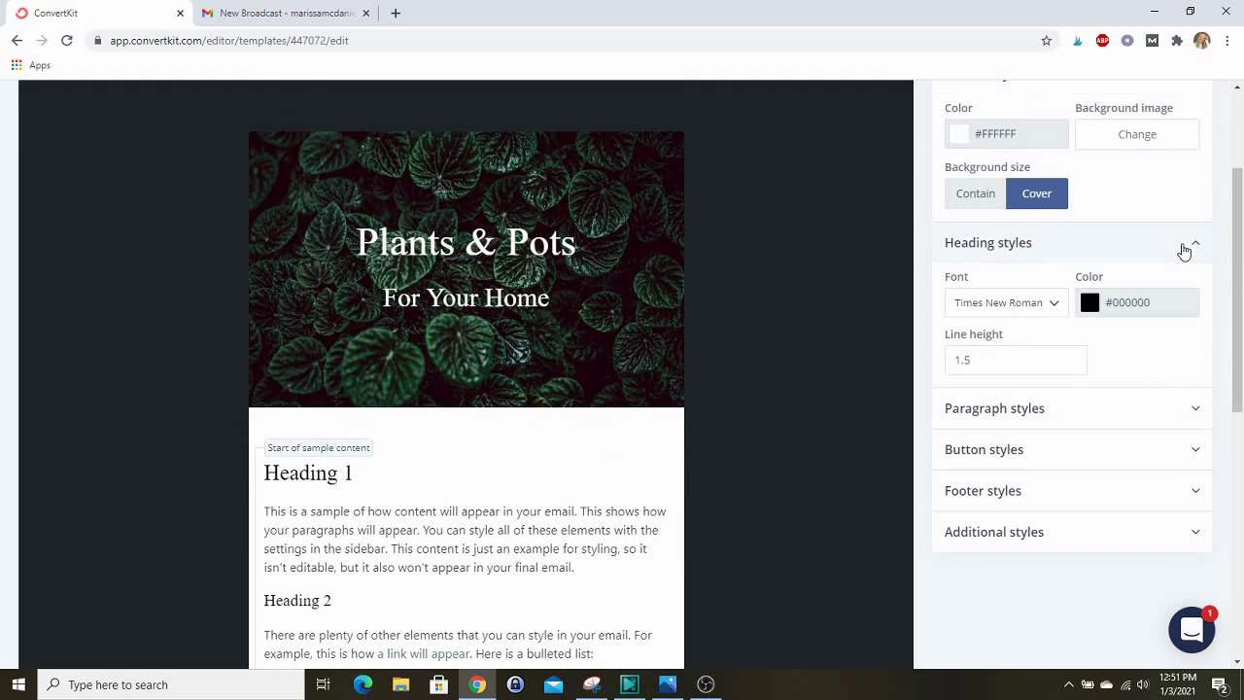
{"action": "left_click", "coordinate": [1055, 309]}
{"action": "left_click", "coordinate": [1017, 402]}
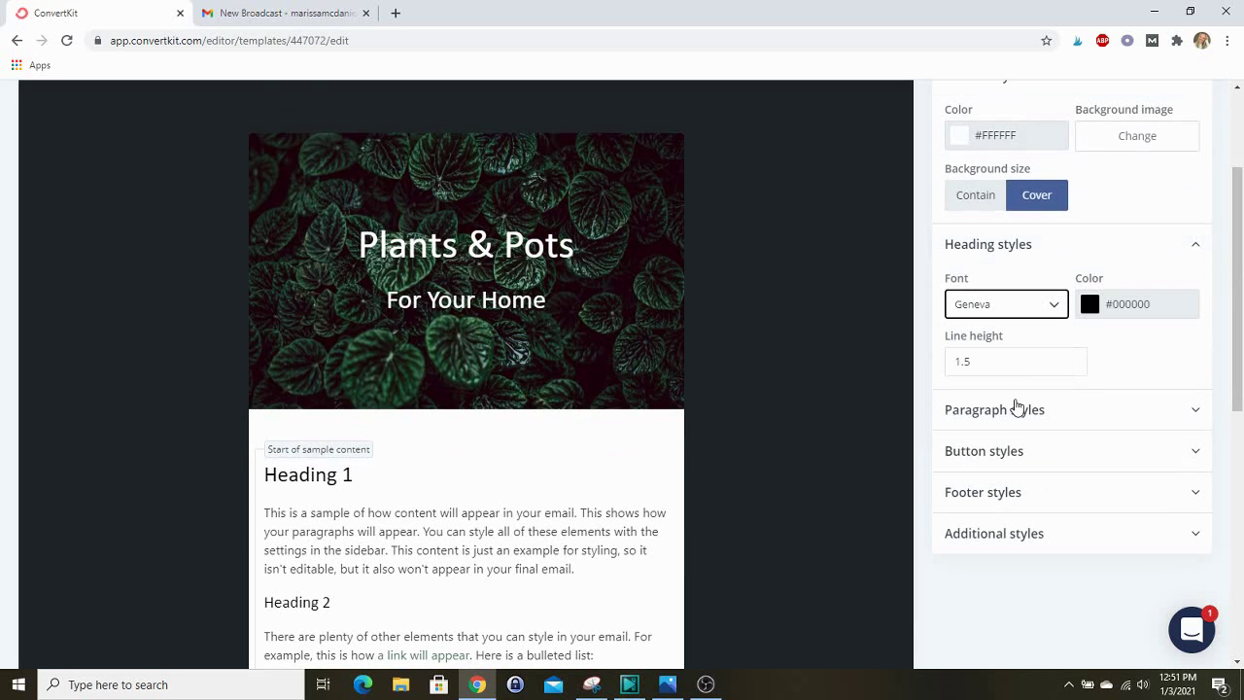
Set the paragraph font to Lucida Grande.
{"action": "left_click", "coordinate": [1113, 407]}
{"action": "scroll", "coordinate": [1116, 407], "scroll_direction": "down", "scroll_amount": 2}
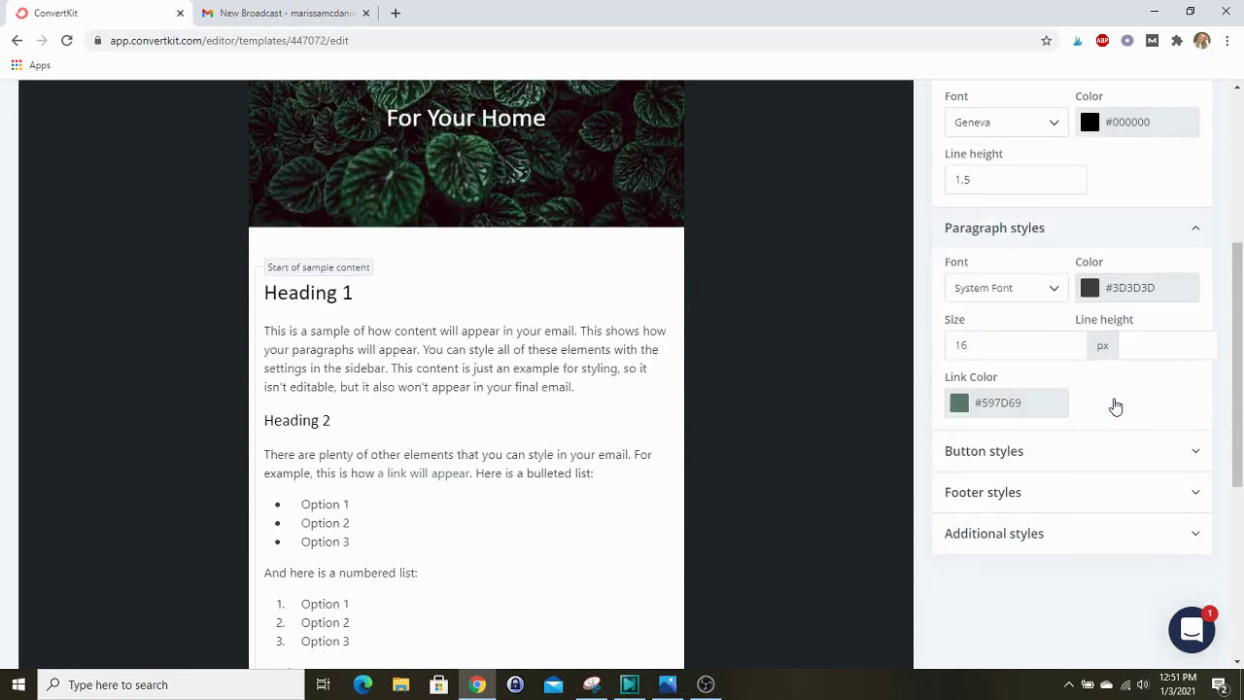
{"action": "left_click", "coordinate": [1017, 288]}
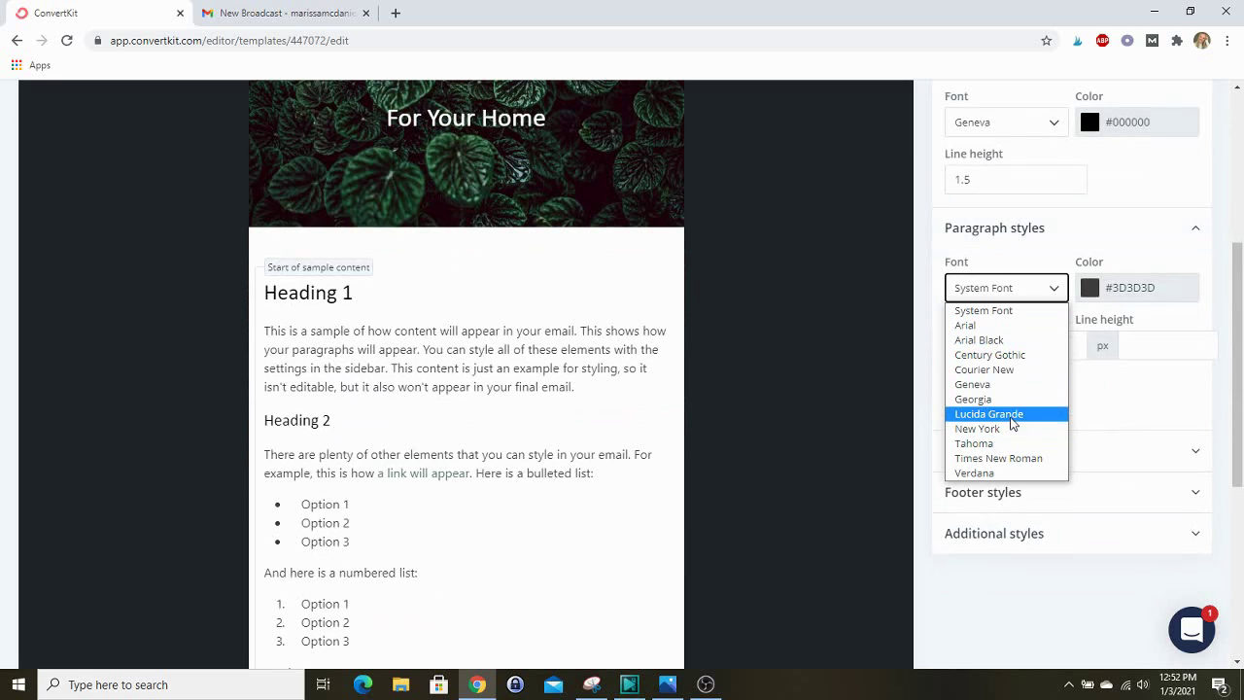
{"action": "left_click", "coordinate": [1012, 416]}
Look over the button and footer style settings, then return to the top of the design.
{"action": "scroll", "coordinate": [1099, 416], "scroll_direction": "down", "scroll_amount": 2}
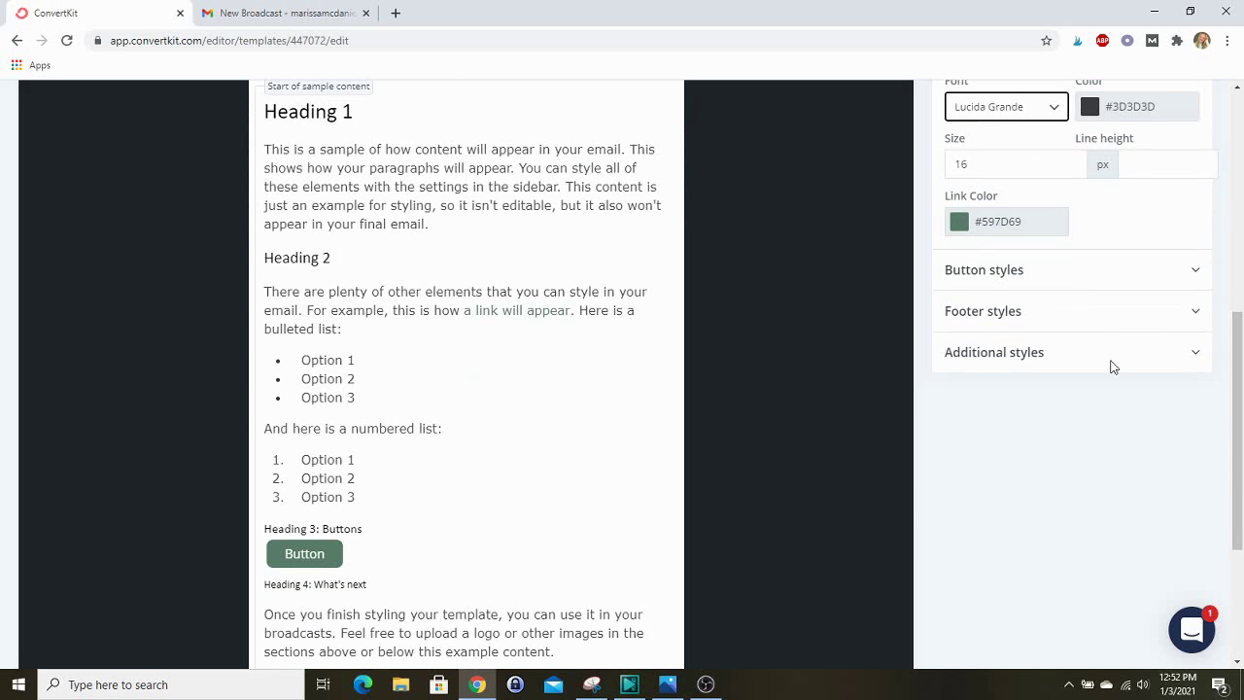
{"action": "left_click", "coordinate": [1125, 281]}
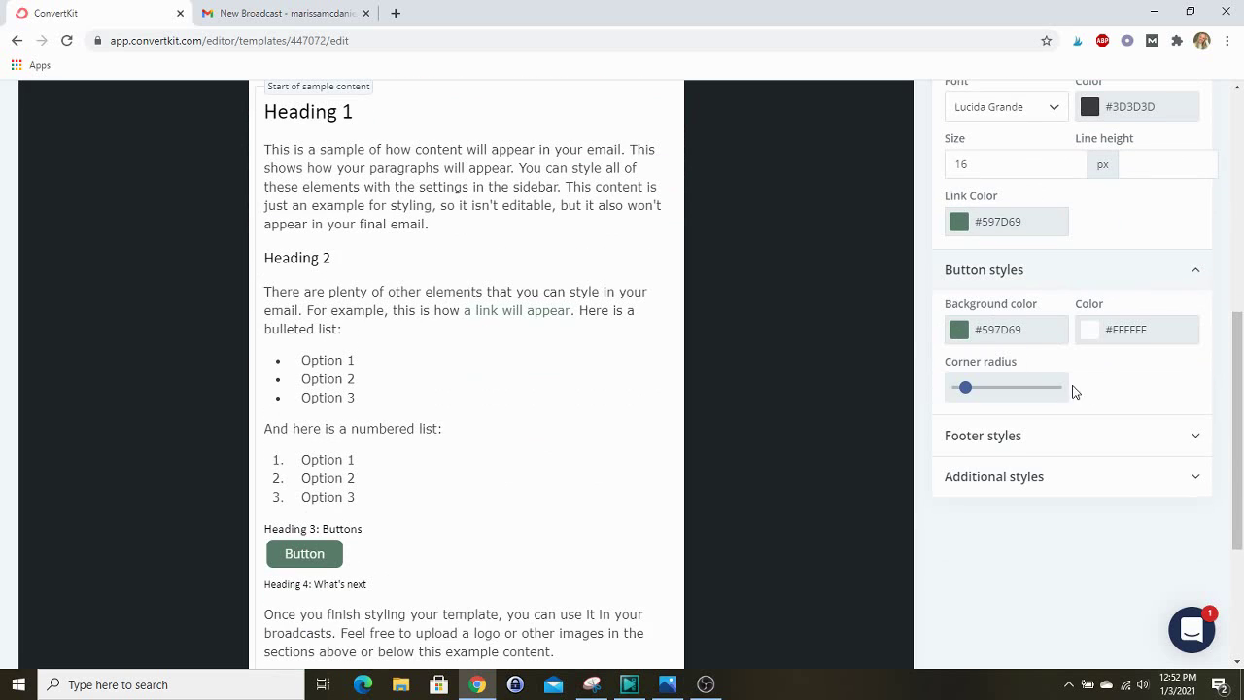
{"action": "left_click", "coordinate": [1085, 435]}
{"action": "scroll", "coordinate": [1086, 434], "scroll_direction": "down", "scroll_amount": 2}
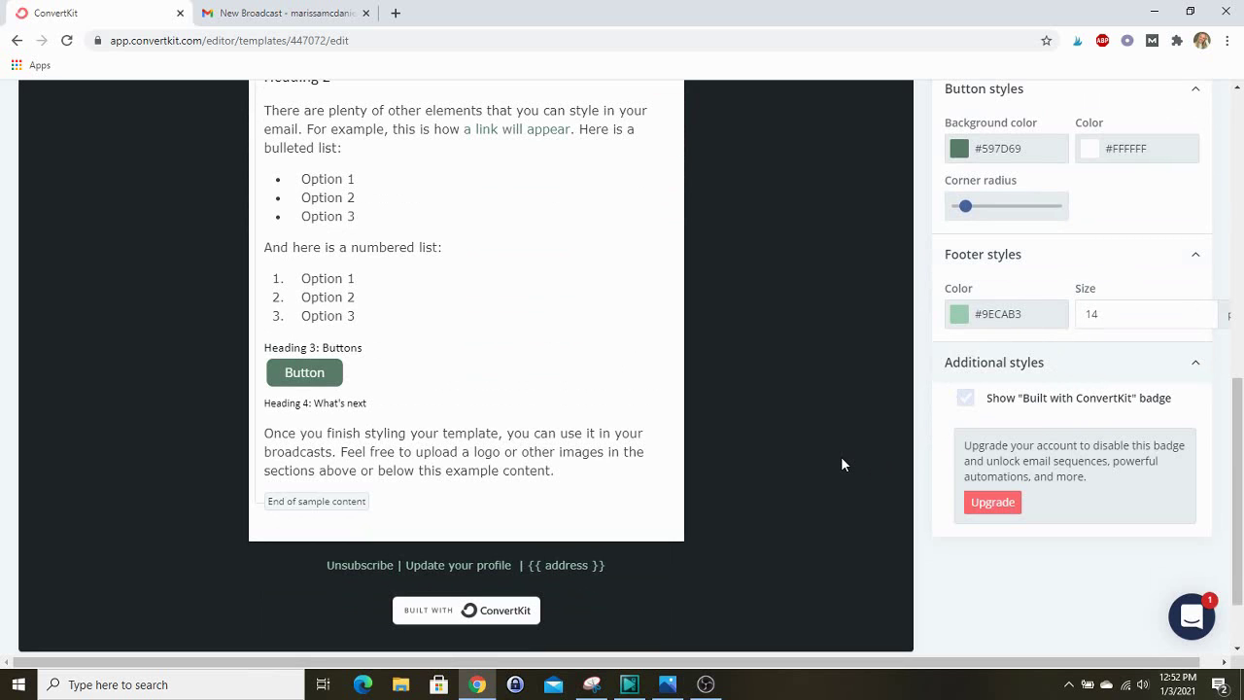
{"action": "scroll", "coordinate": [843, 464], "scroll_direction": "up", "scroll_amount": 2}
{"action": "scroll", "coordinate": [843, 465], "scroll_direction": "up", "scroll_amount": 4}
{"action": "scroll", "coordinate": [843, 465], "scroll_direction": "up", "scroll_amount": 3}
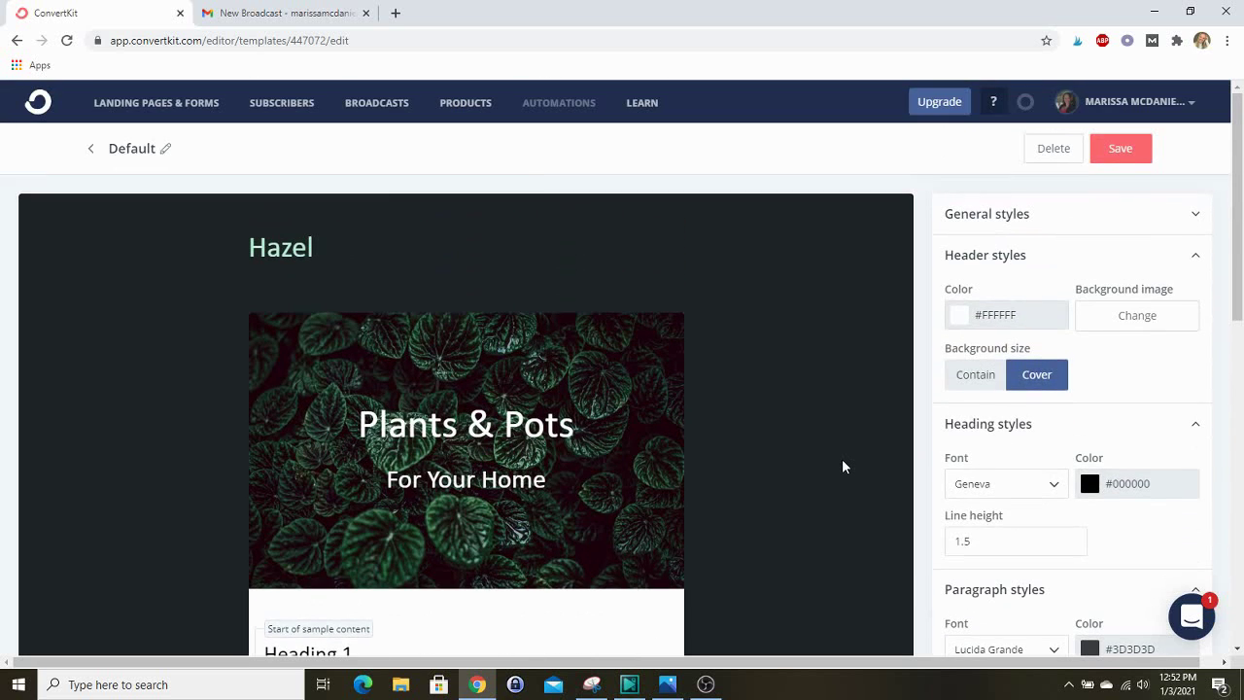
Save the Default template and return to the email templates list.
{"action": "left_click", "coordinate": [1139, 156]}
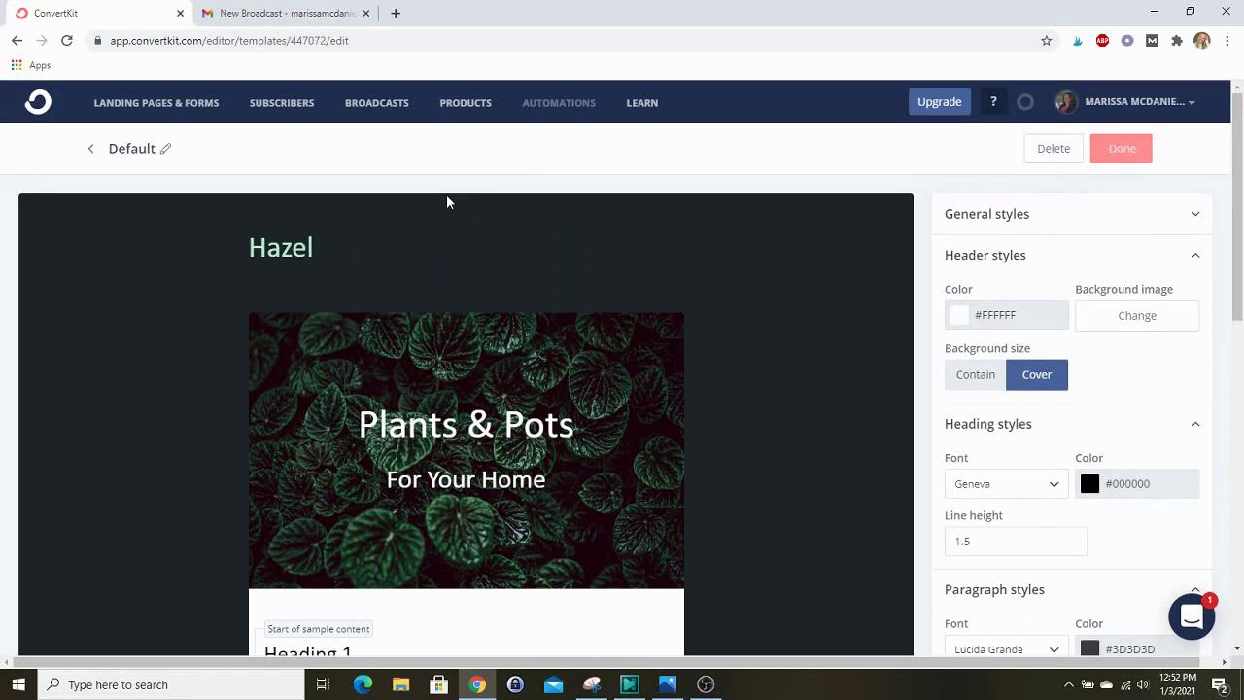
{"action": "left_click", "coordinate": [92, 151]}
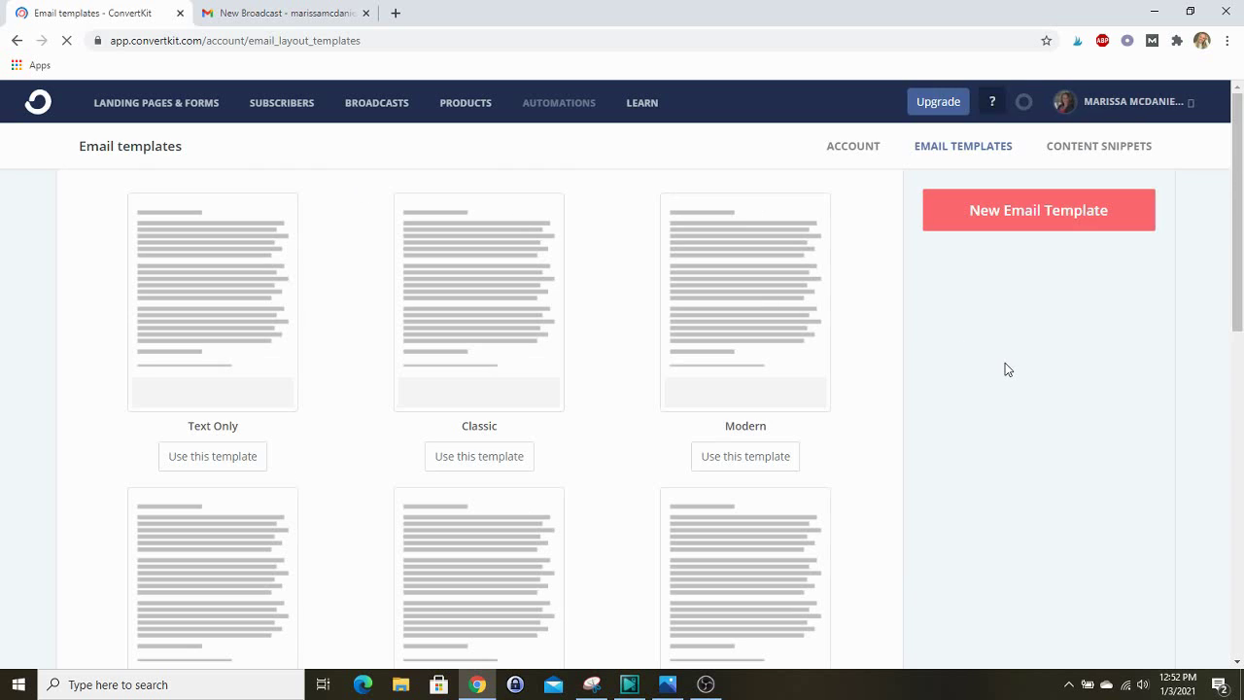
{"action": "scroll", "coordinate": [1007, 370], "scroll_direction": "down", "scroll_amount": 1}
Make Default the account's template with Use this template.
{"action": "scroll", "coordinate": [1005, 363], "scroll_direction": "down", "scroll_amount": 2}
{"action": "scroll", "coordinate": [1005, 362], "scroll_direction": "down", "scroll_amount": 3}
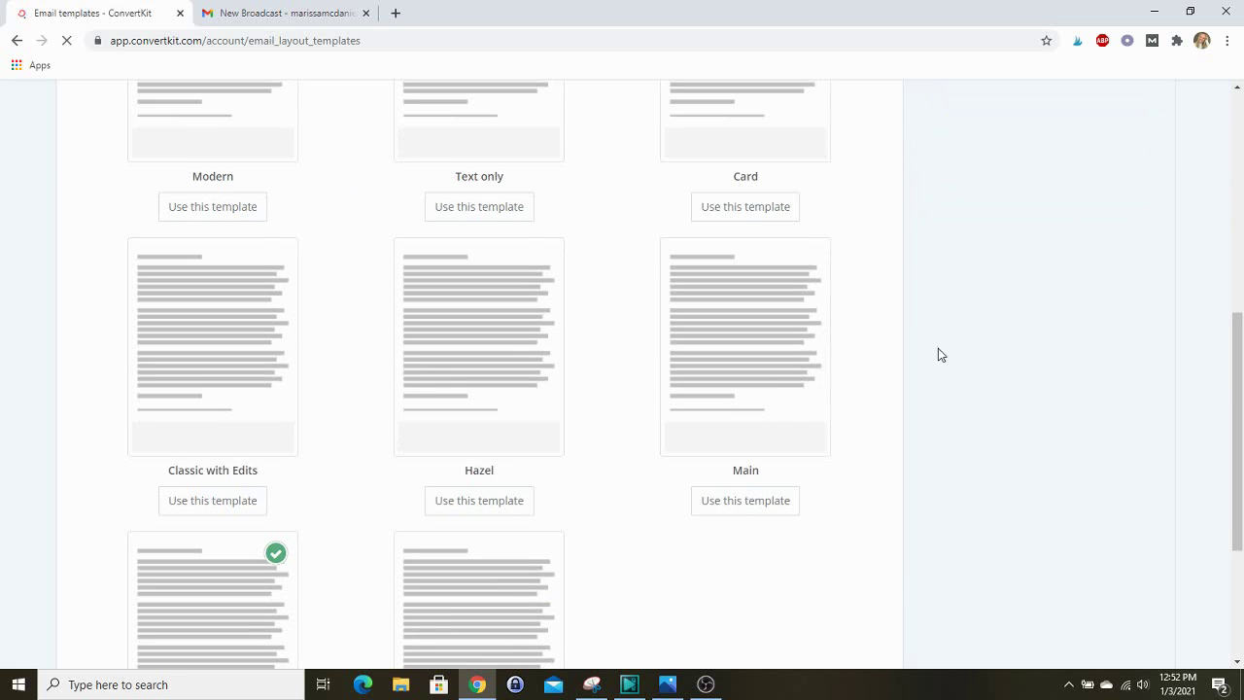
{"action": "scroll", "coordinate": [903, 336], "scroll_direction": "down", "scroll_amount": 1}
{"action": "scroll", "coordinate": [903, 342], "scroll_direction": "down", "scroll_amount": 2}
{"action": "scroll", "coordinate": [903, 342], "scroll_direction": "down", "scroll_amount": 1}
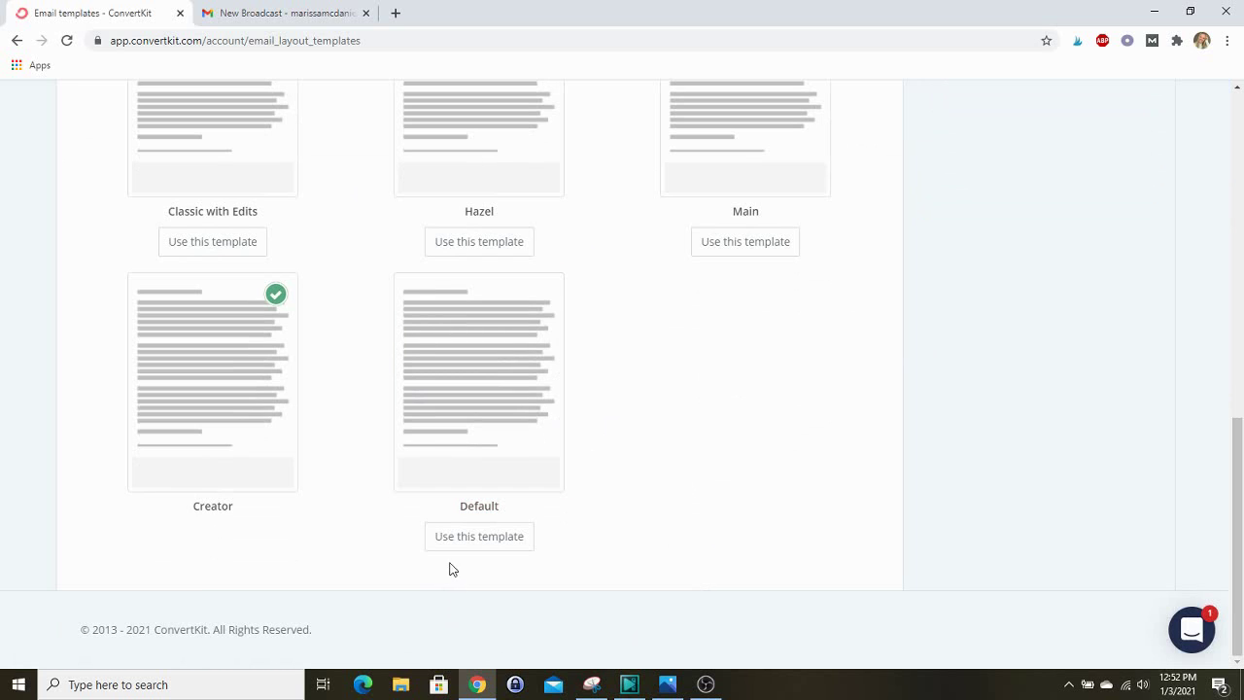
{"action": "left_click", "coordinate": [511, 546]}
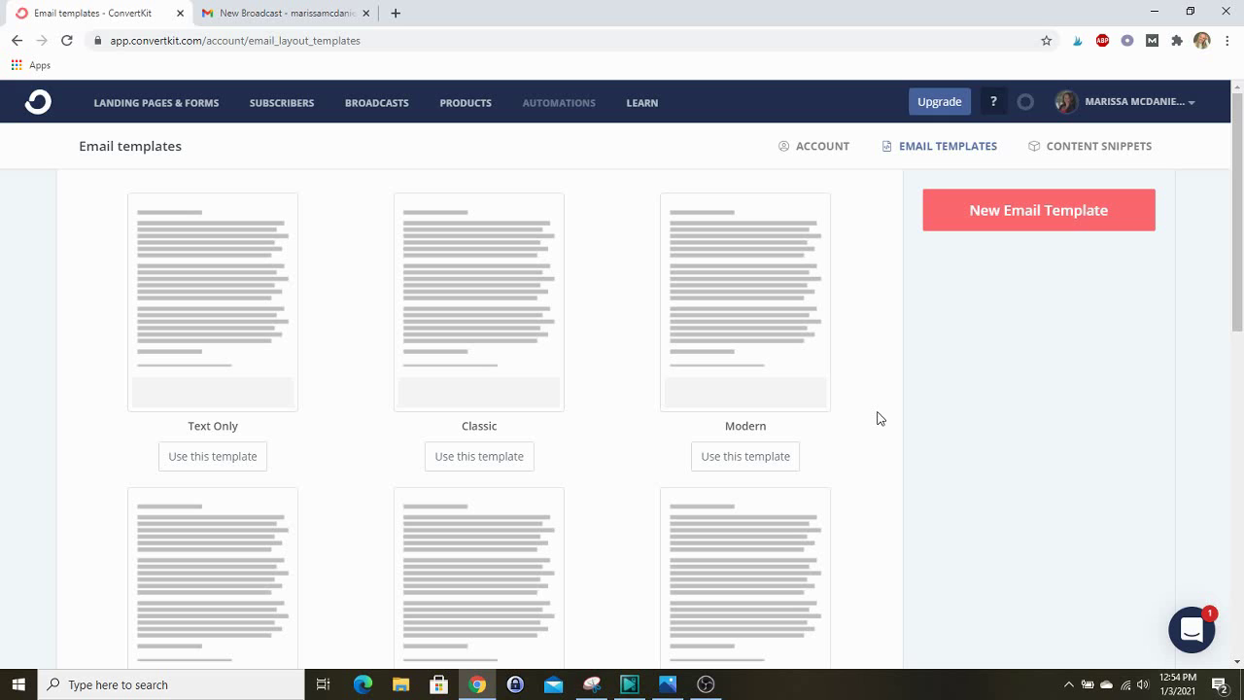
{"action": "key", "text": "alt+Tab"}
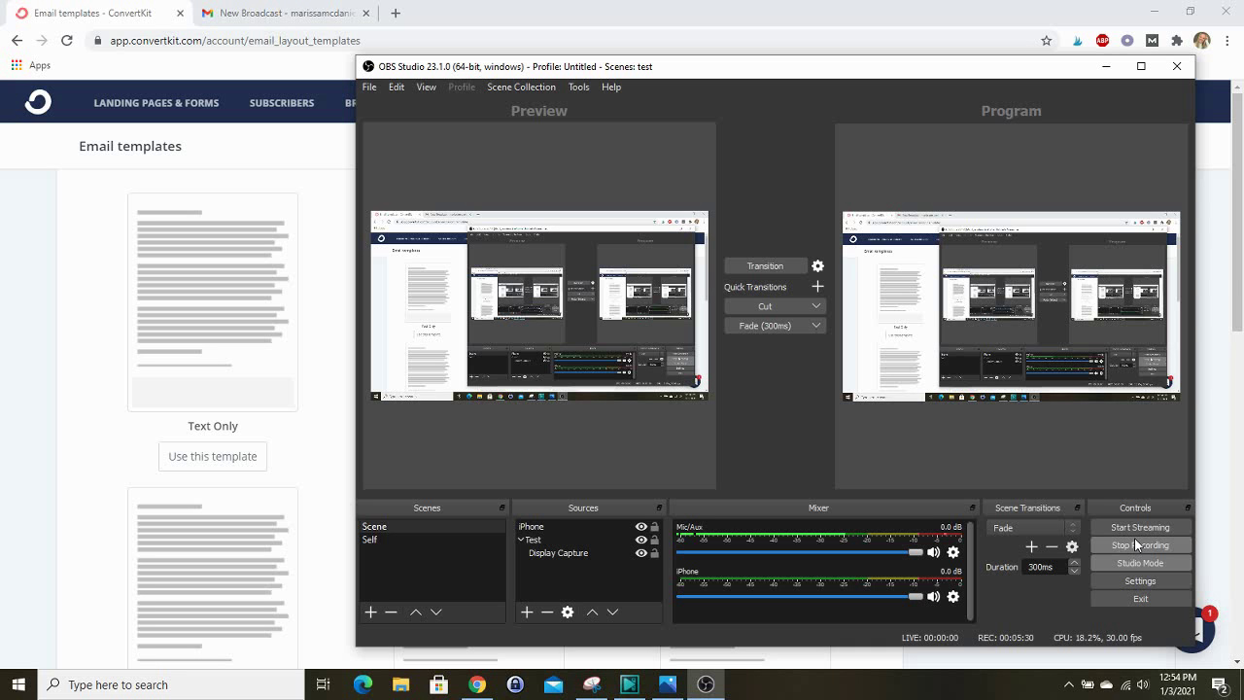